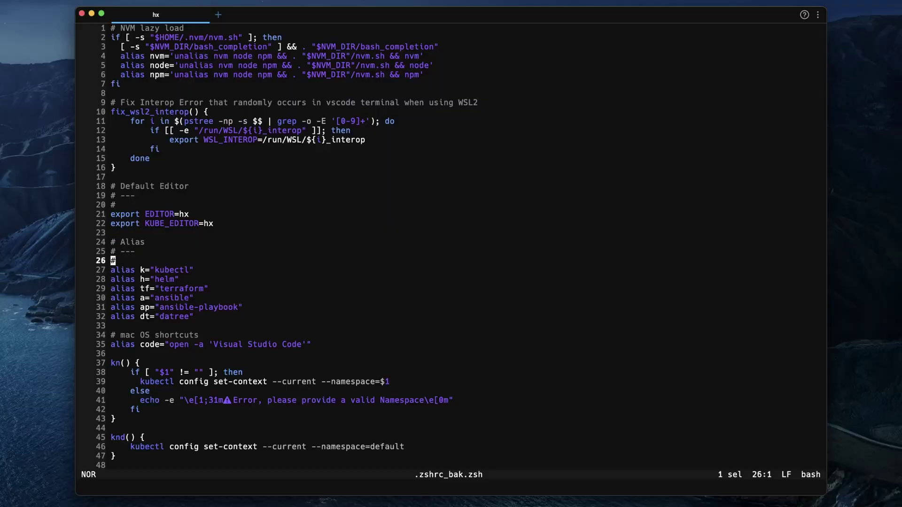
Scroll down through .zshrc_bak.zsh to its distro icon section near line 79.
key("j")
key("j")
key("j")
key("j")
key("j")
key("j")
key("j")
key("j")
key("j")
key("j")
key("j")
key("j")
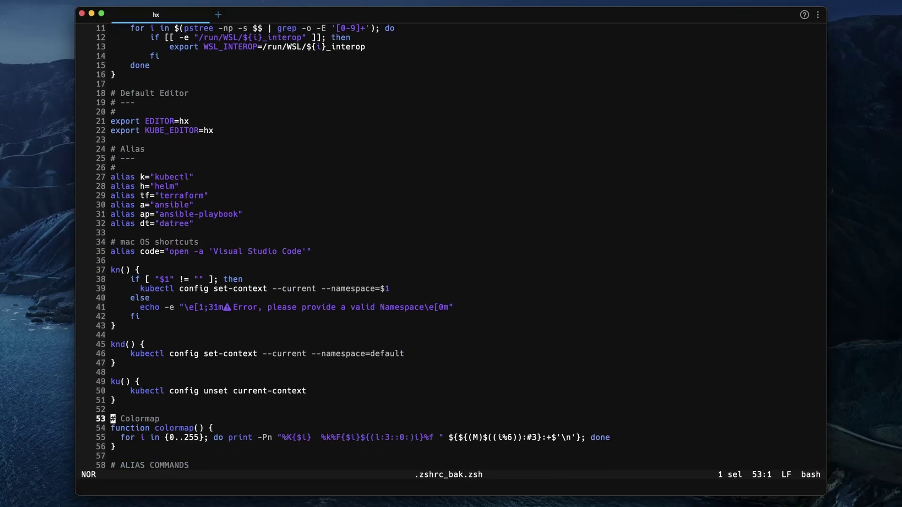
key("j")
key("j")
key("j")
key("j")
key("j")
key("j")
key("j")
key("j")
key("j")
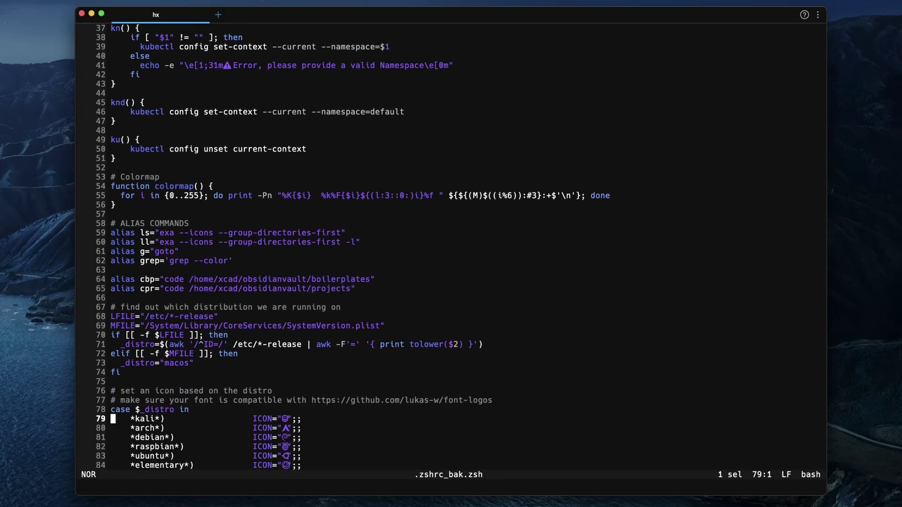
key("j")
key("j")
key("j")
key("j")
key("j")
key("j")
key("j")
key("j")
key("j")
key("j")
key("j")
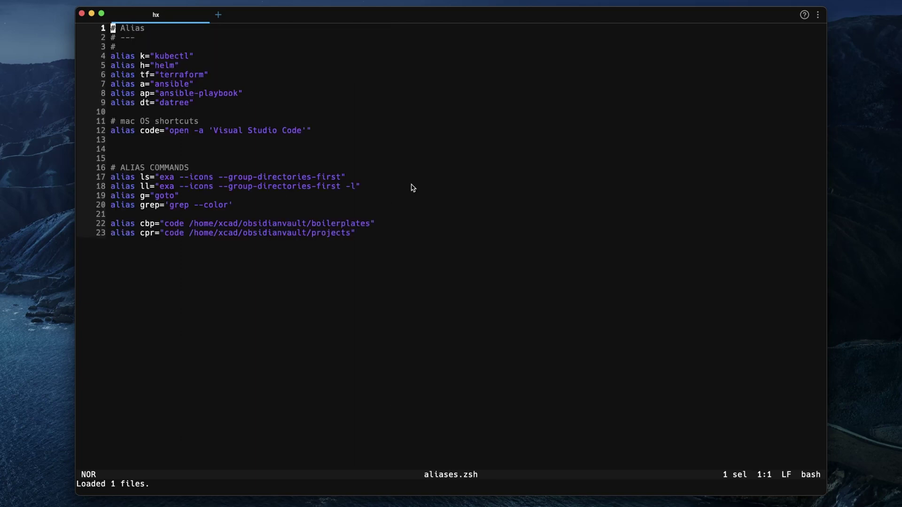
Read through aliases.zsh and the colormap function in functions.zsh, closing each.
key("j")
key("j")
key("j")
key("j")
key("j")
key("j")
key("j")
key("j")
type(":q")
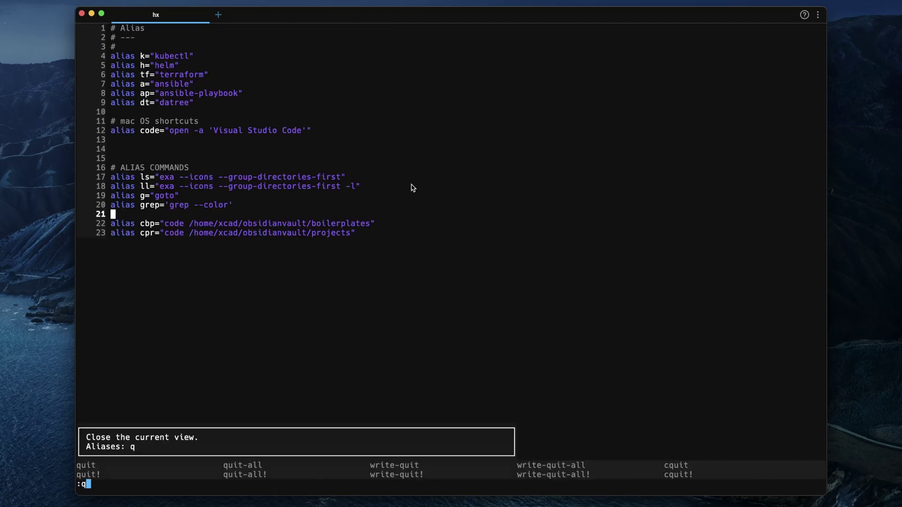
key("Return")
key("End")
key("j")
key("j")
key("j")
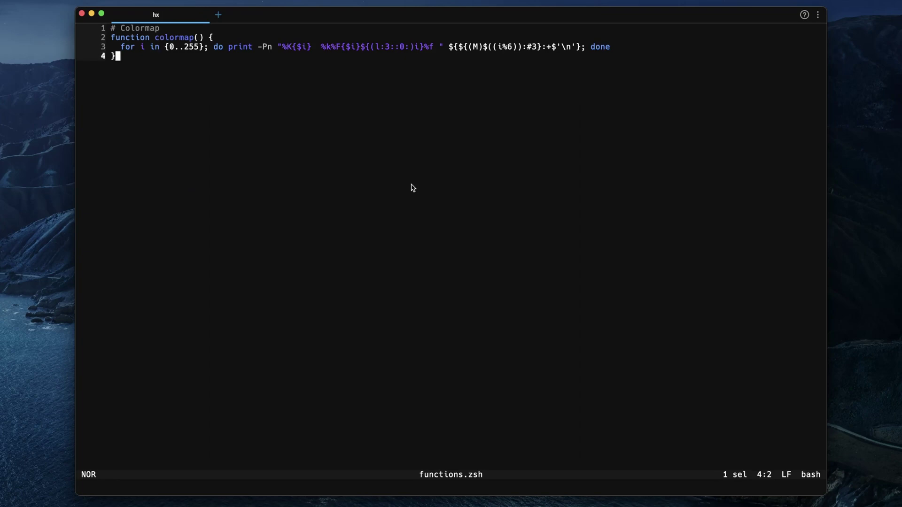
type(":q!")
key("Return")
type("hx ")
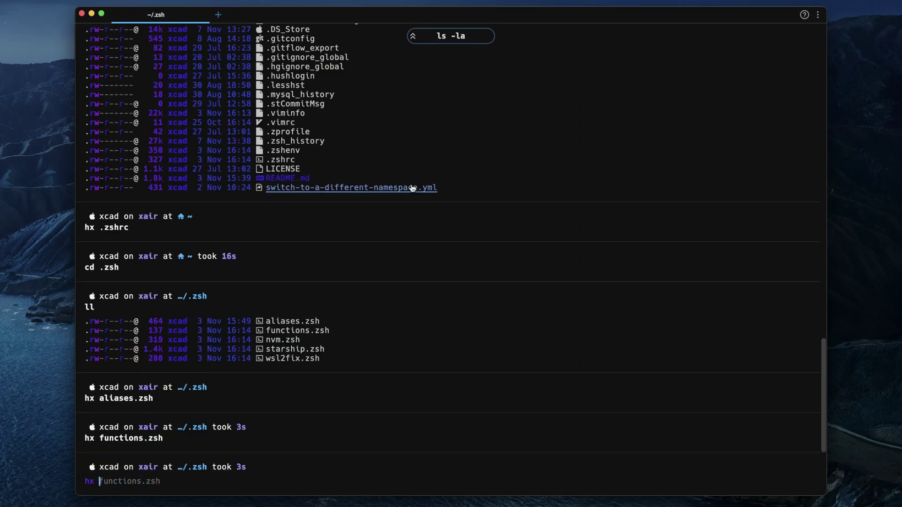
type("functions.zs nvm")
View nvm.zsh and then wsl2fix.zsh, force-closing each with :q!
key("Tab")
key("Return")
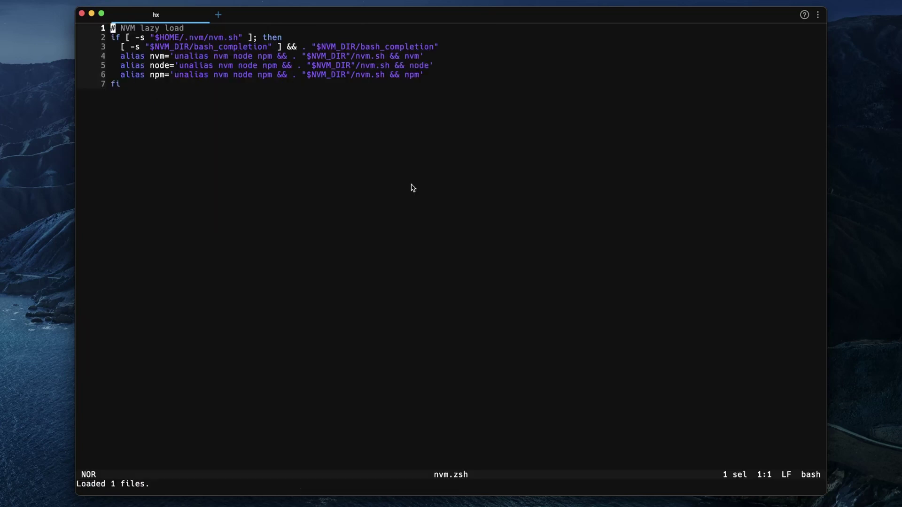
type(":q!")
key("Return")
type("hx nvm.zs")
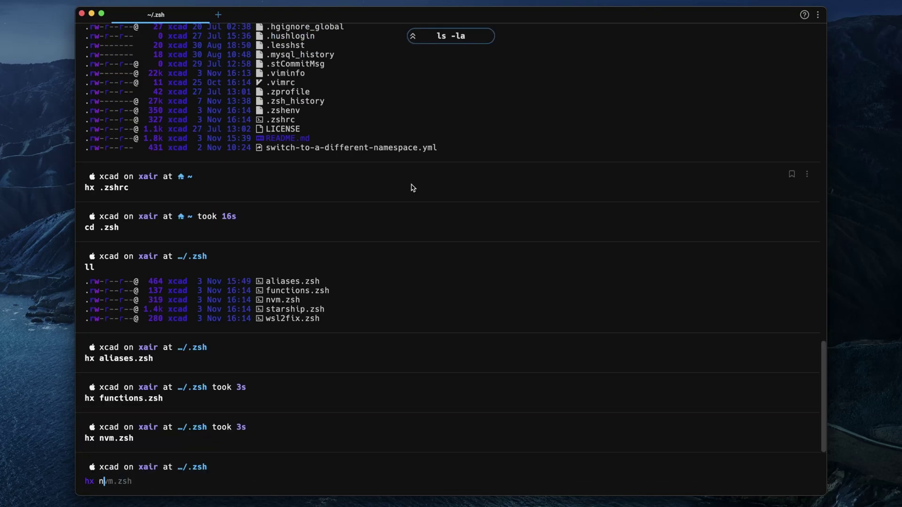
key("Tab")
key("Return")
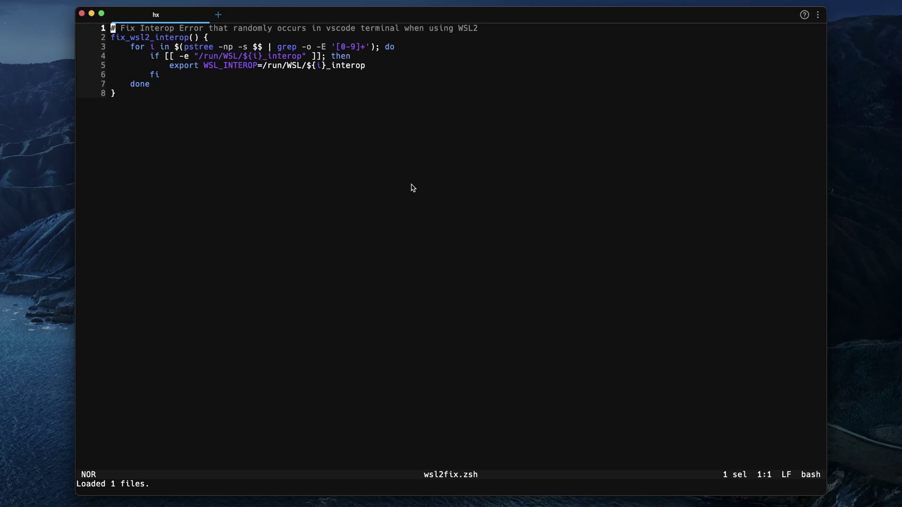
type(":q!")
key("Return")
Edit the recalled hx command to open starship.zsh.
key("Up")
key("BackSpace")
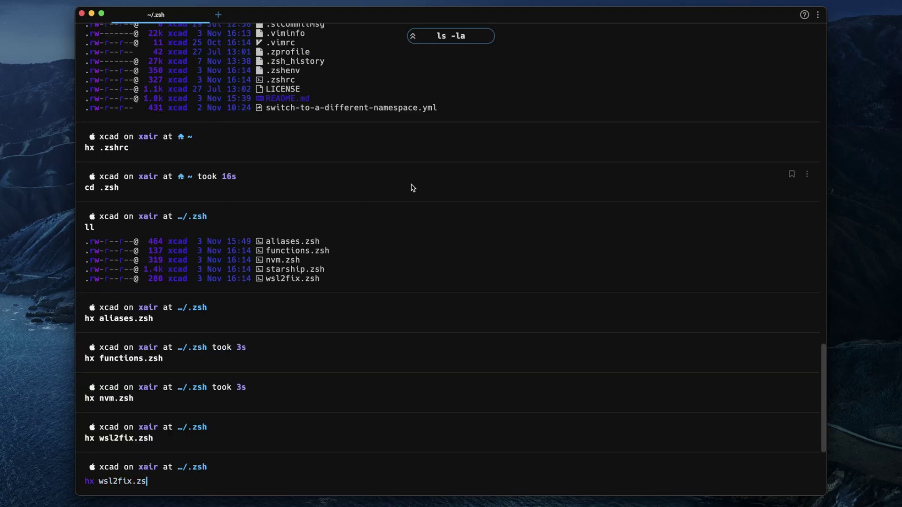
key("BackSpace")
key("BackSpace")
key("BackSpace")
type("st")
key("Tab")
key("Return")
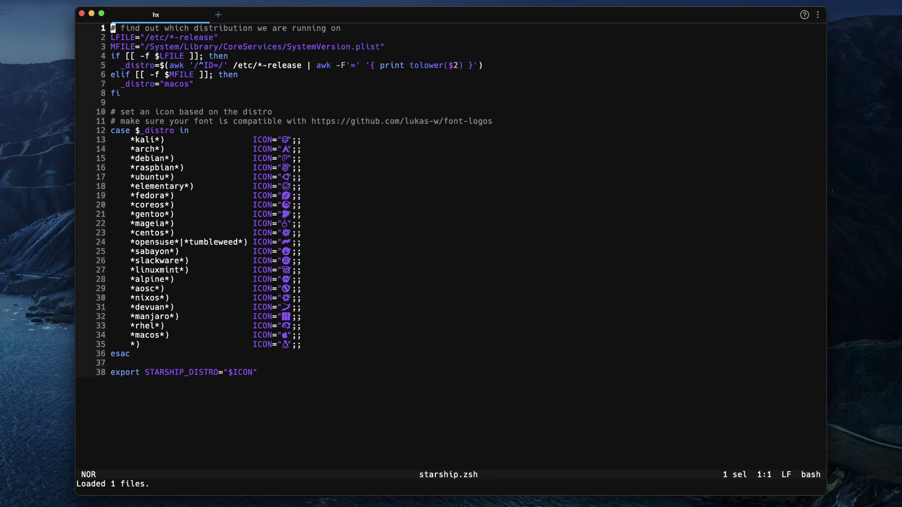
Copy the macos icon entry on line 34 to the system clipboard.
left_click(142, 93)
left_click_drag(125, 335, 306, 335)
key("space")
key("Y")
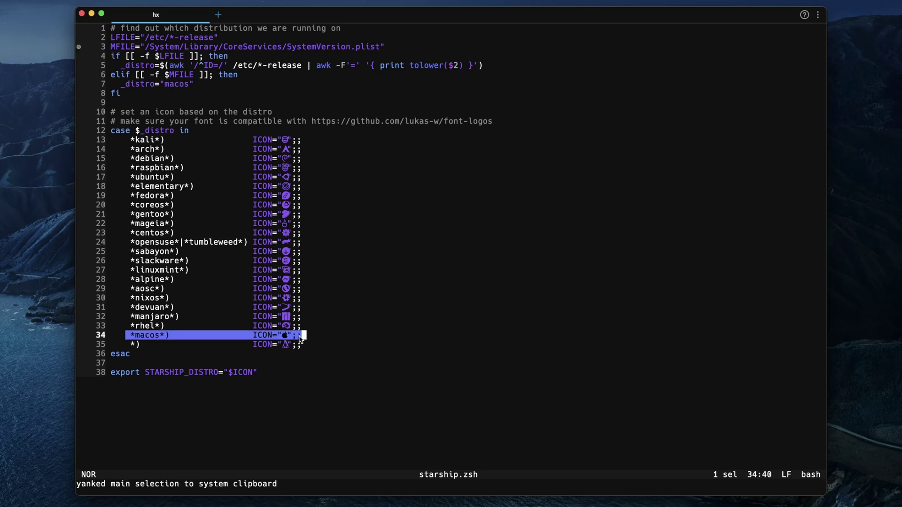
Select the ubuntu icon entry on line 17, then the STARSHIP_DISTRO export line.
left_click(133, 242)
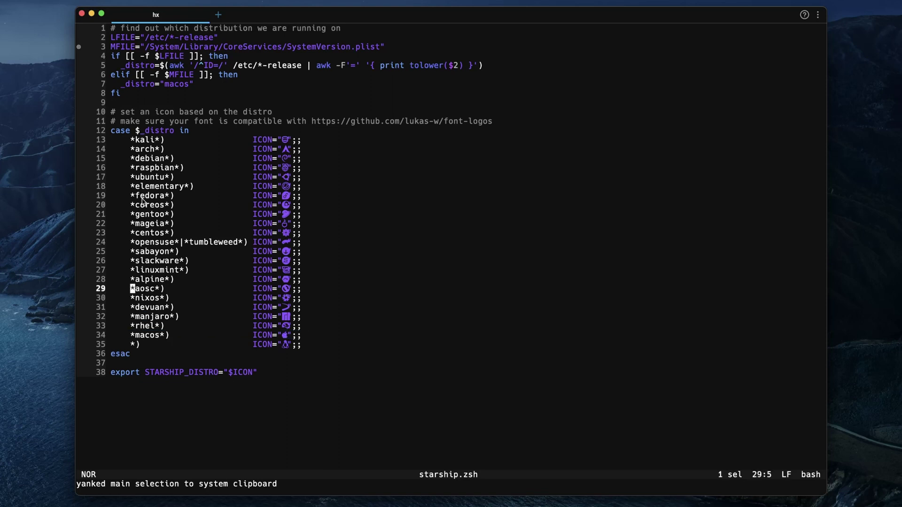
left_click_drag(132, 177, 297, 177)
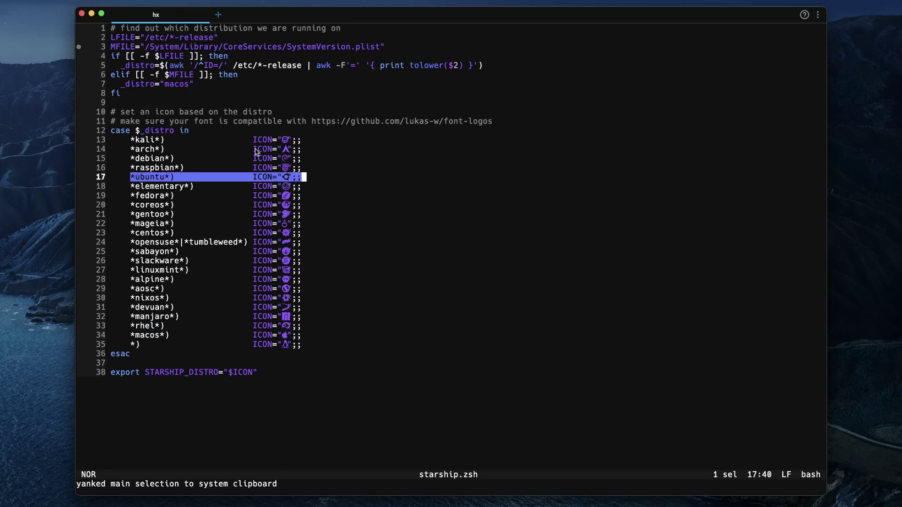
left_click(236, 224)
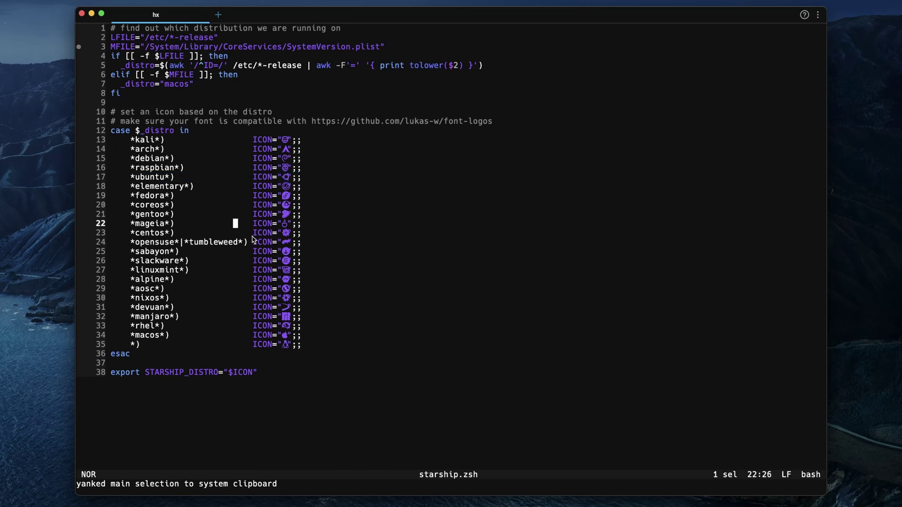
left_click_drag(262, 372, 70, 375)
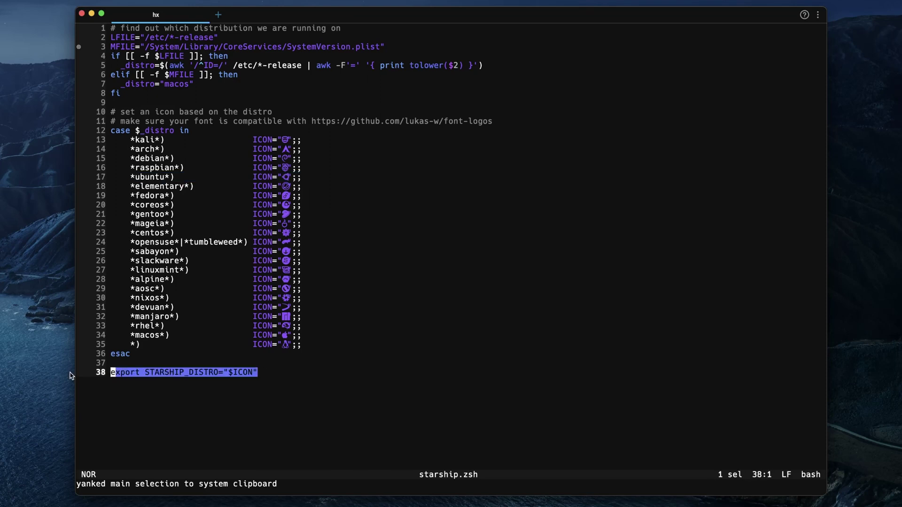
type(":q")
key("Return")
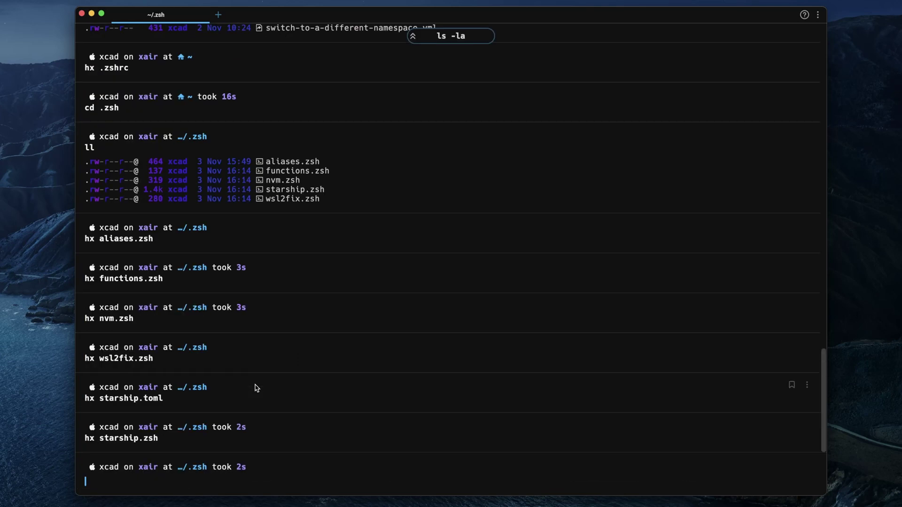
left_click_drag(164, 177, 208, 181)
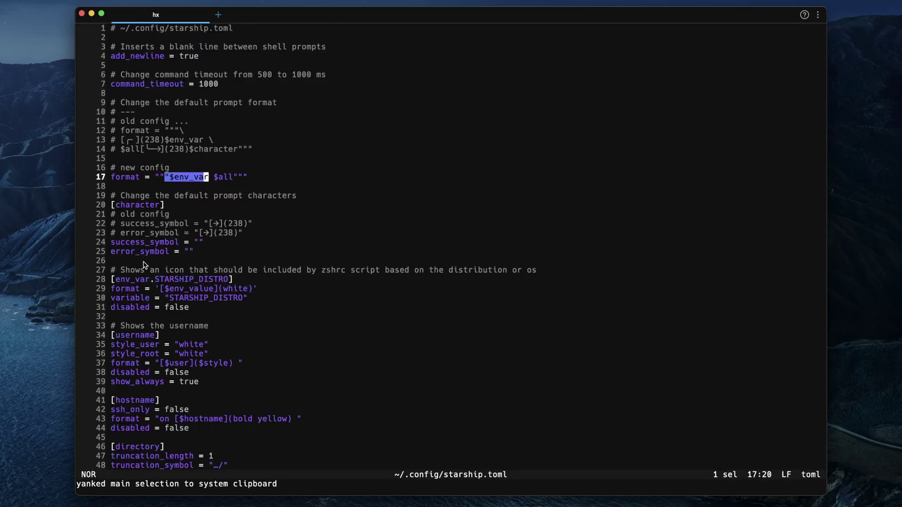
left_click_drag(111, 283, 183, 291)
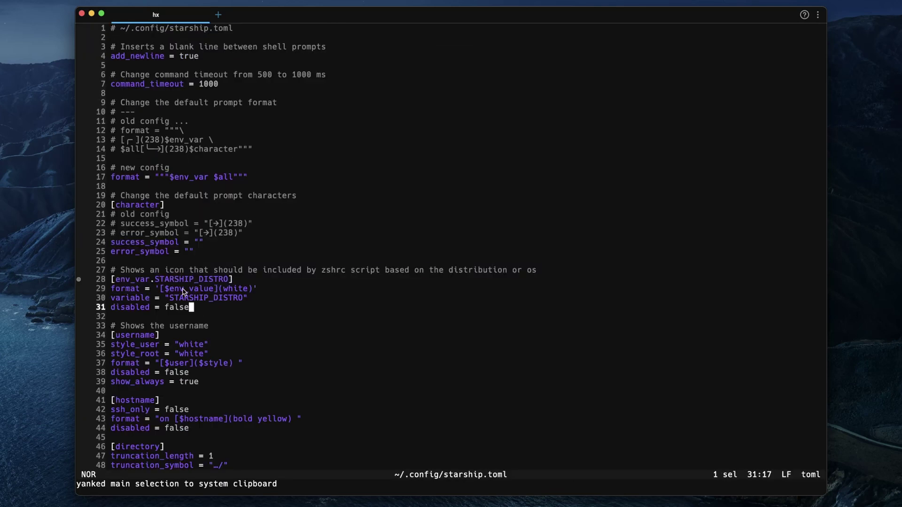
left_click_drag(112, 299, 252, 299)
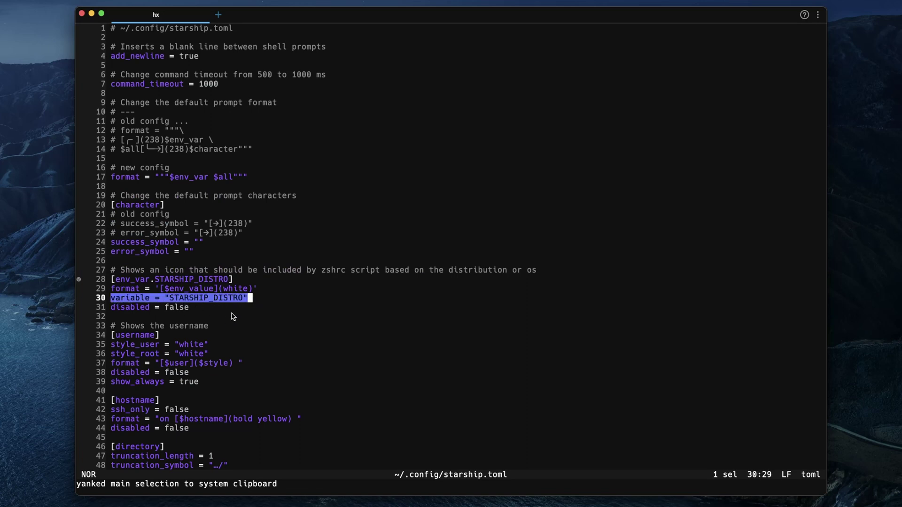
type(":q!")
key("Return")
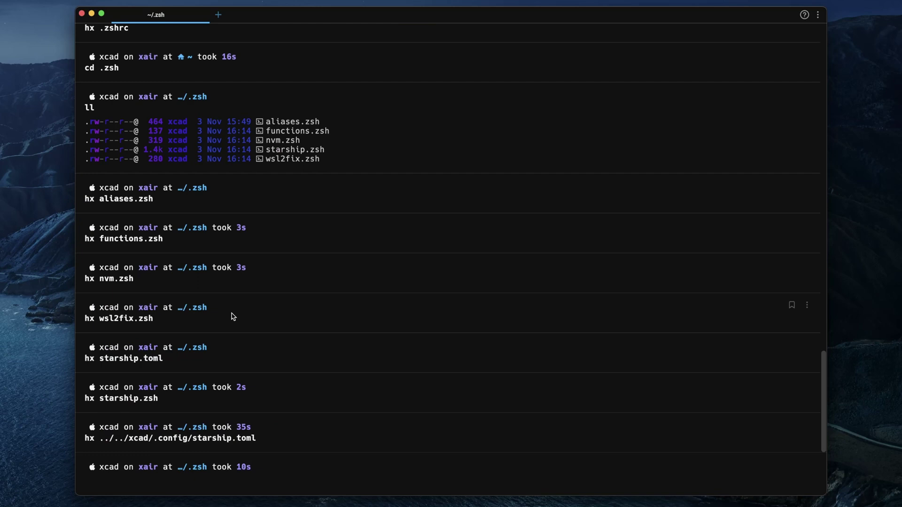